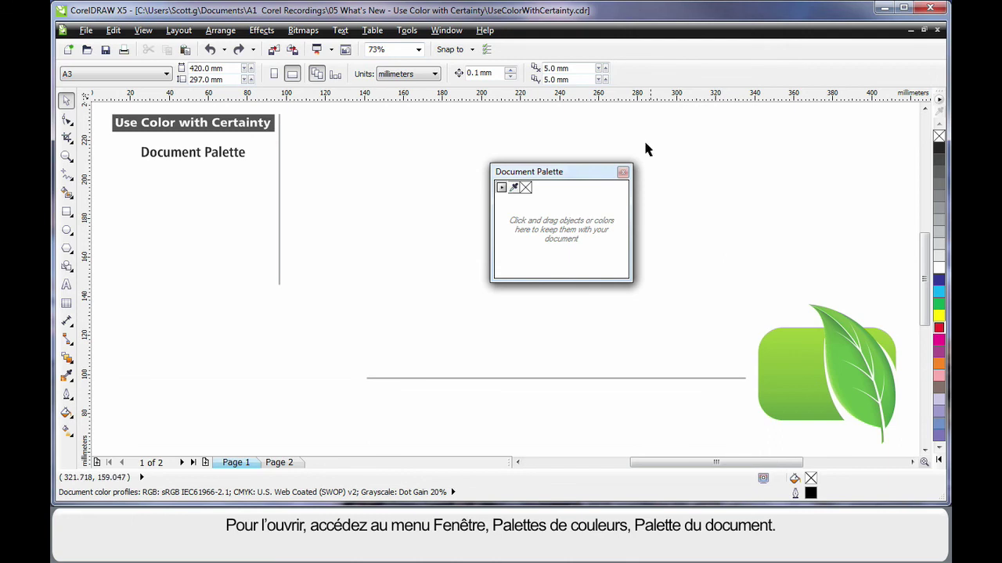
# Show the Document Palette and add the document's greens, grays, black and white swatches to it
pyautogui.click(452, 33)
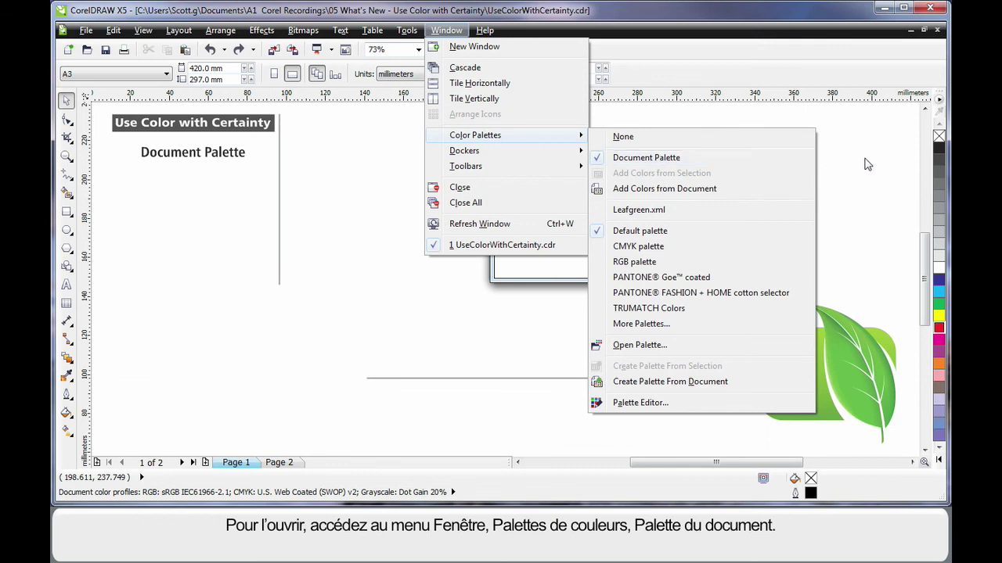
pyautogui.click(865, 162)
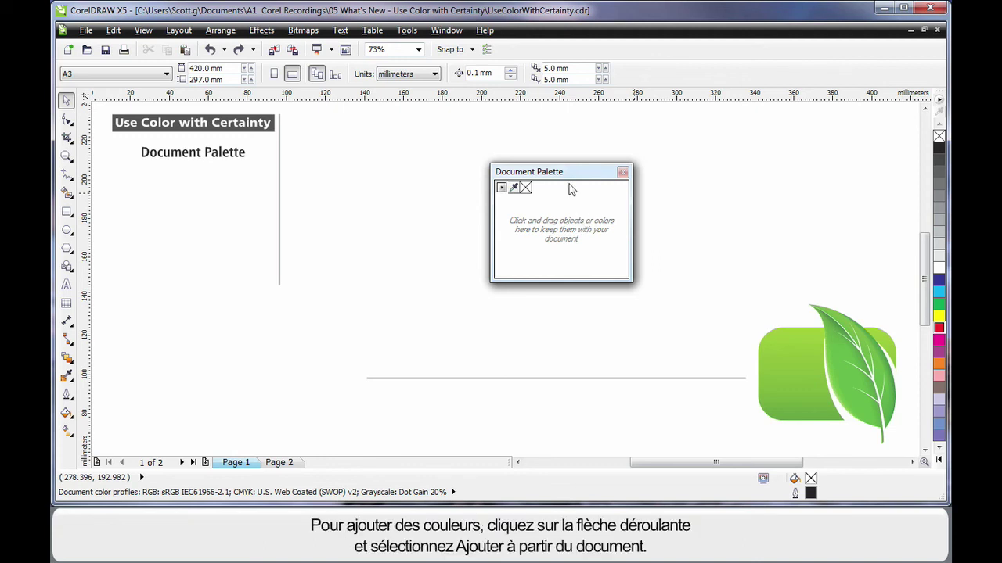
pyautogui.click(502, 188)
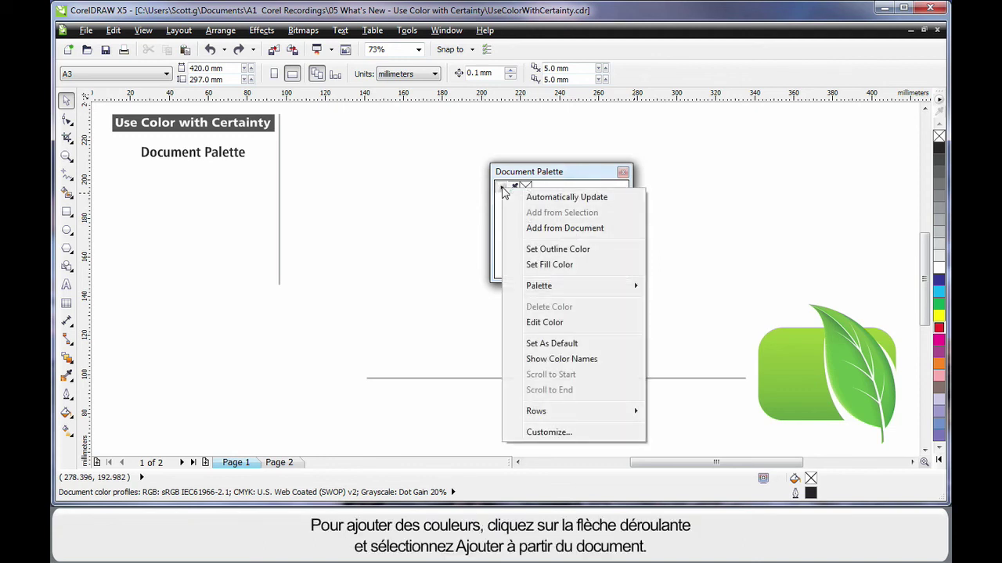
pyautogui.click(574, 227)
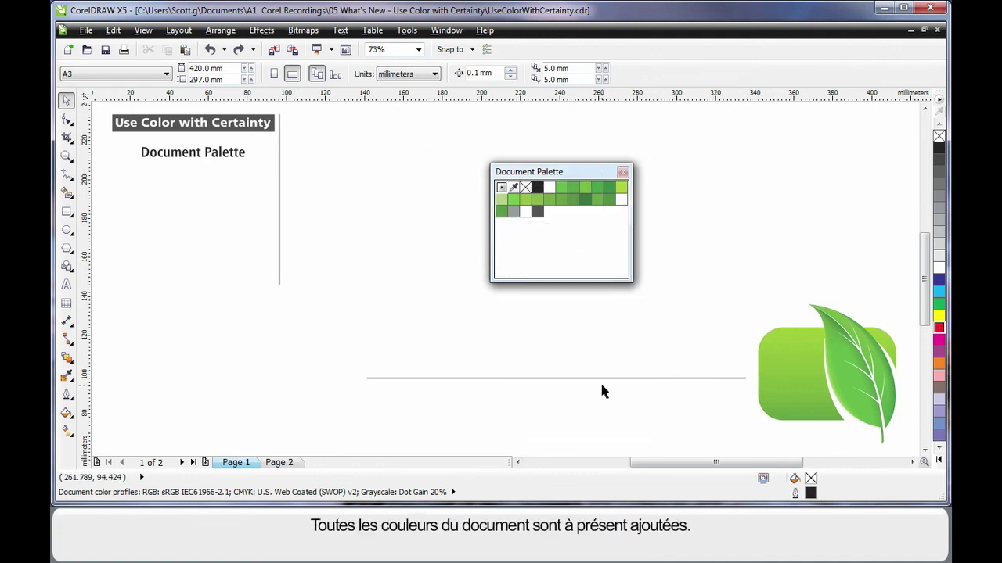
# Add 25 colours sampled from the tulip photo to the Document Palette
pyautogui.click(449, 328)
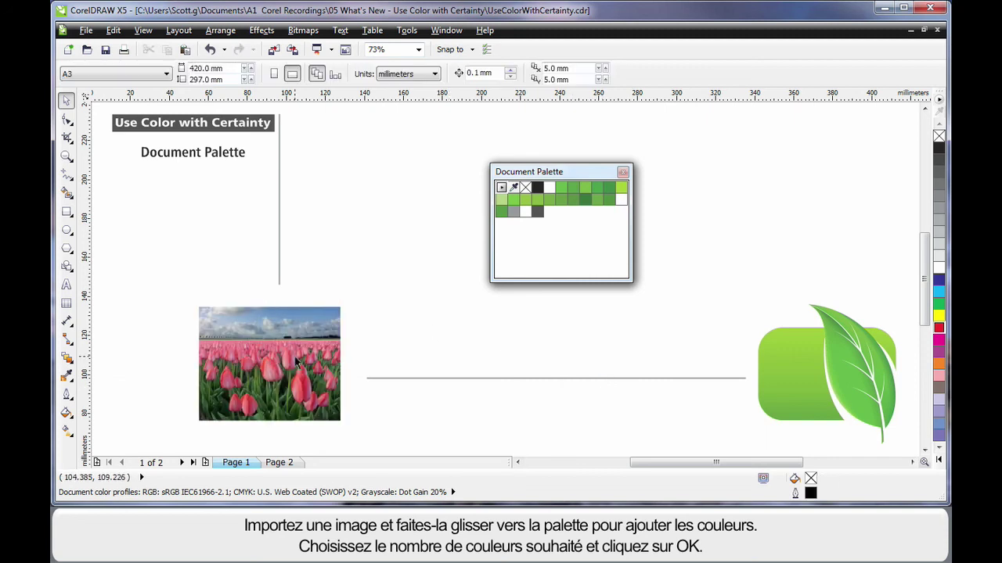
pyautogui.click(293, 360)
pyautogui.moveTo(255, 362); pyautogui.dragTo(559, 239)
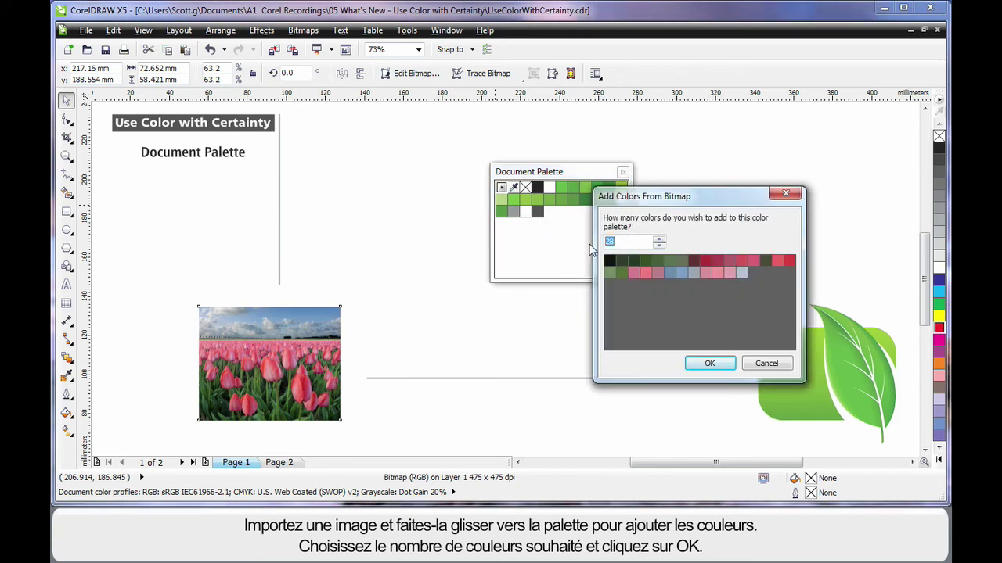
pyautogui.write('25')
pyautogui.click(710, 364)
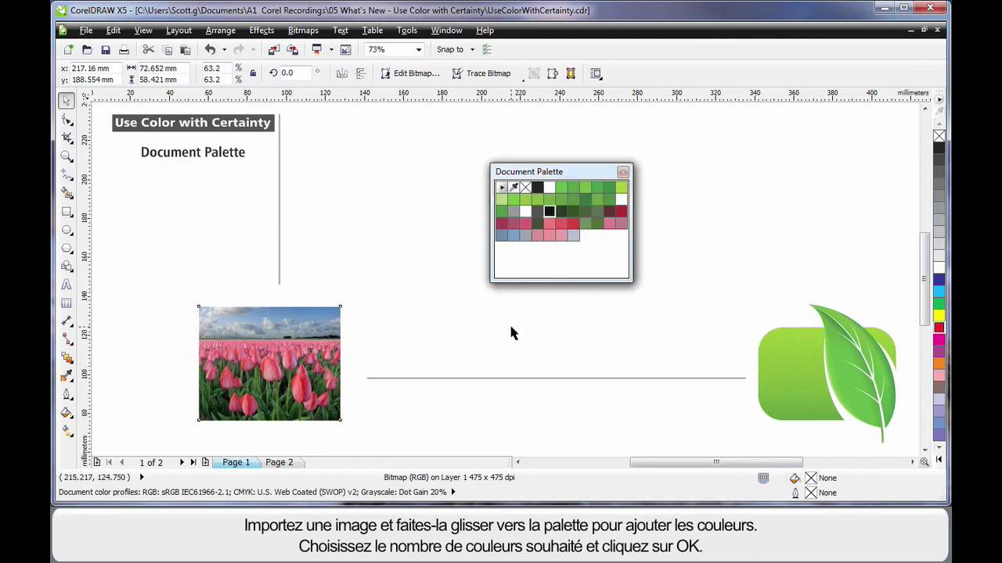
# Make the Document Palette update automatically, then recolour the green rectangle yellow and then red
pyautogui.rightClick(501, 189)
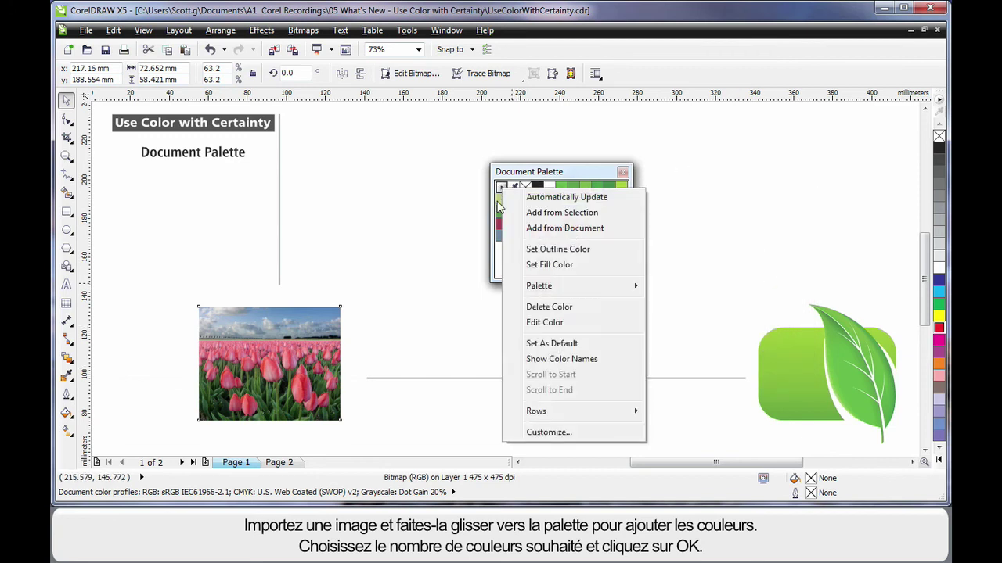
pyautogui.click(603, 198)
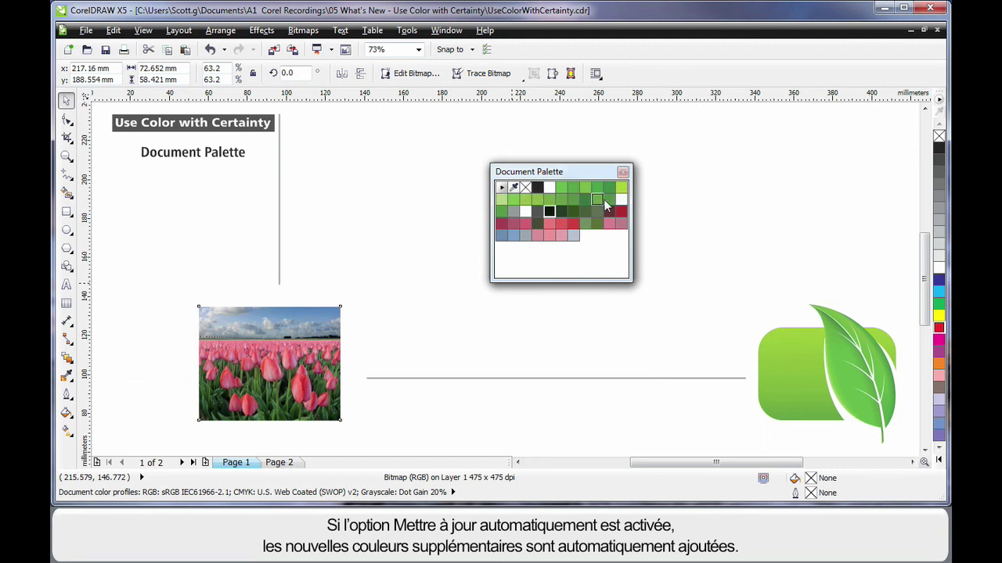
pyautogui.click(747, 228)
pyautogui.moveTo(923, 306); pyautogui.dragTo(793, 361)
pyautogui.moveTo(934, 327); pyautogui.dragTo(795, 364)
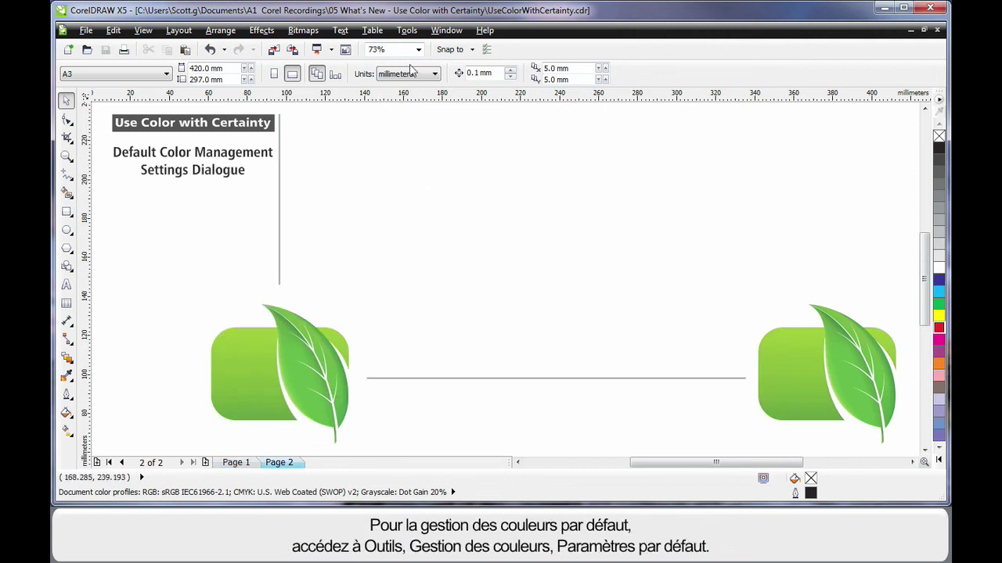
# Open the Default Color Management Settings dialog to review its values
pyautogui.click(407, 30)
pyautogui.moveTo(449, 98)
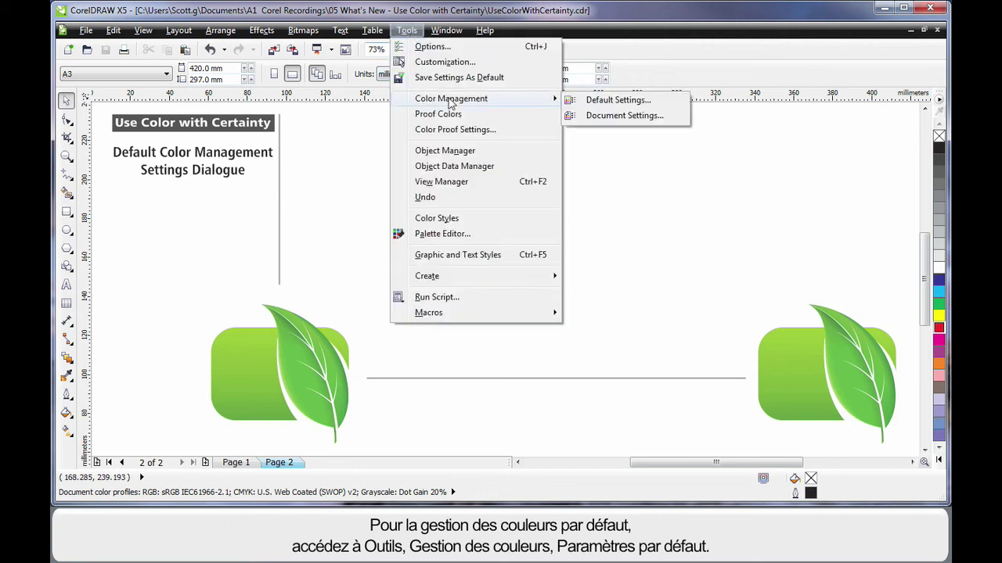
pyautogui.click(634, 102)
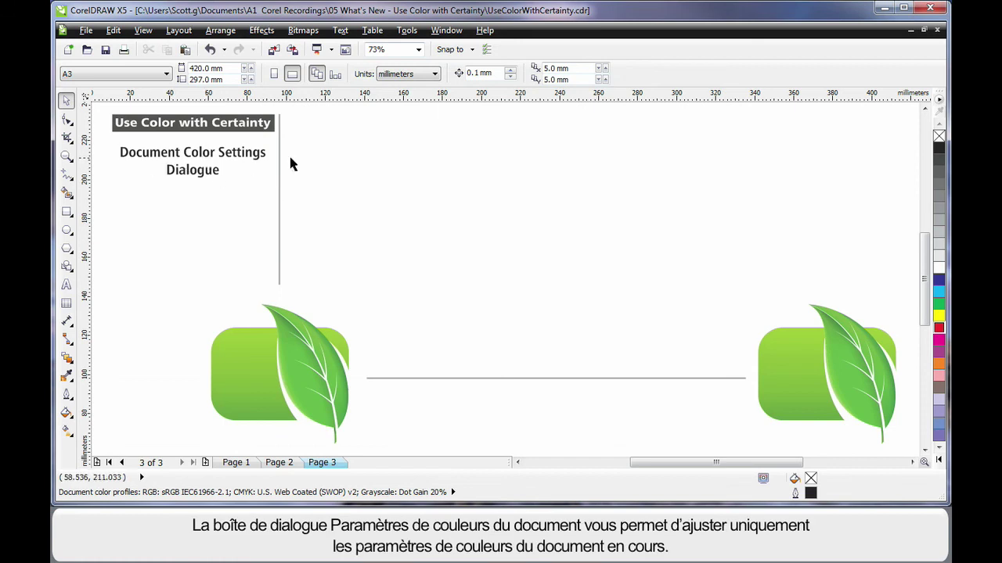
# Open and review this document's Color Management Document Settings
pyautogui.click(407, 31)
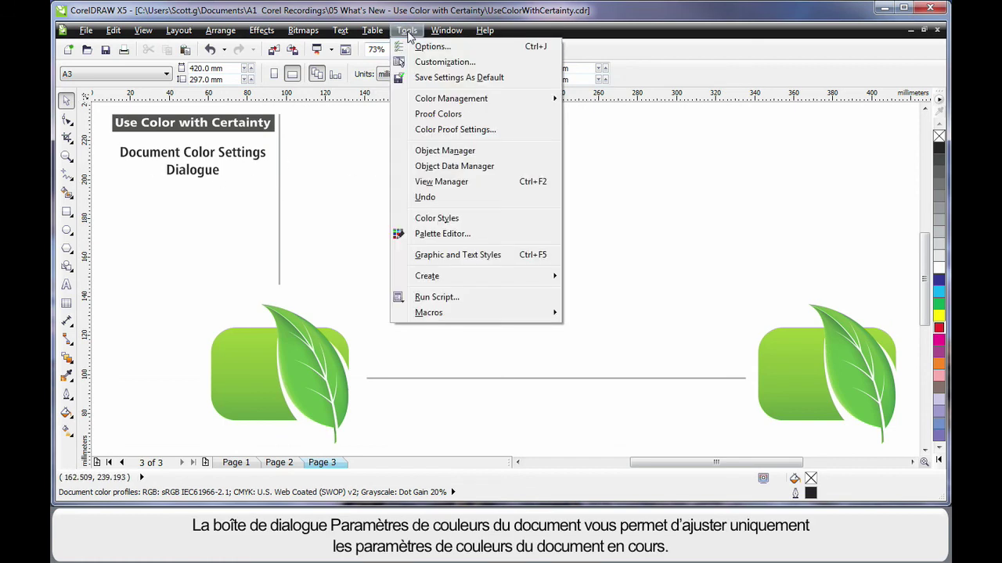
pyautogui.moveTo(439, 101)
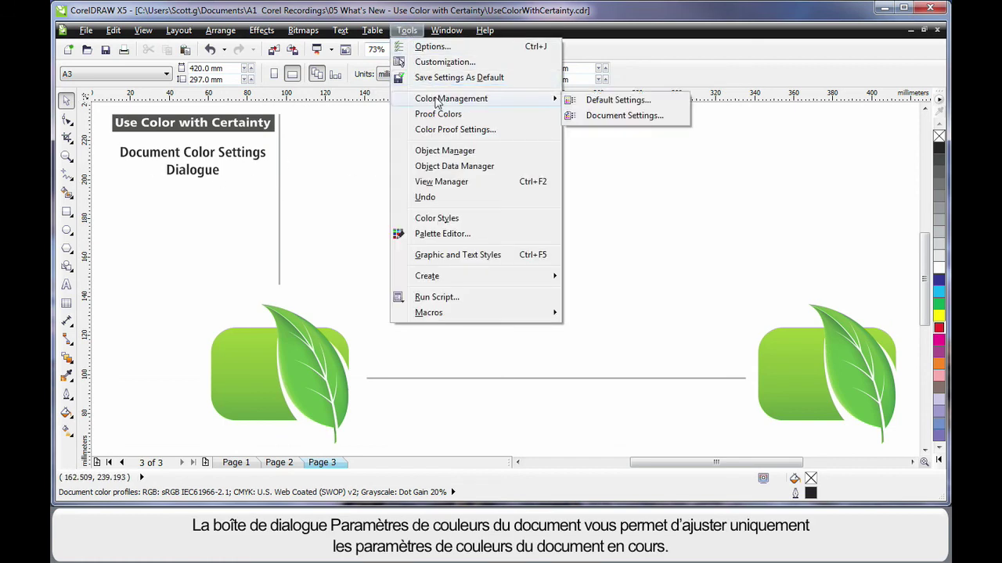
pyautogui.click(630, 118)
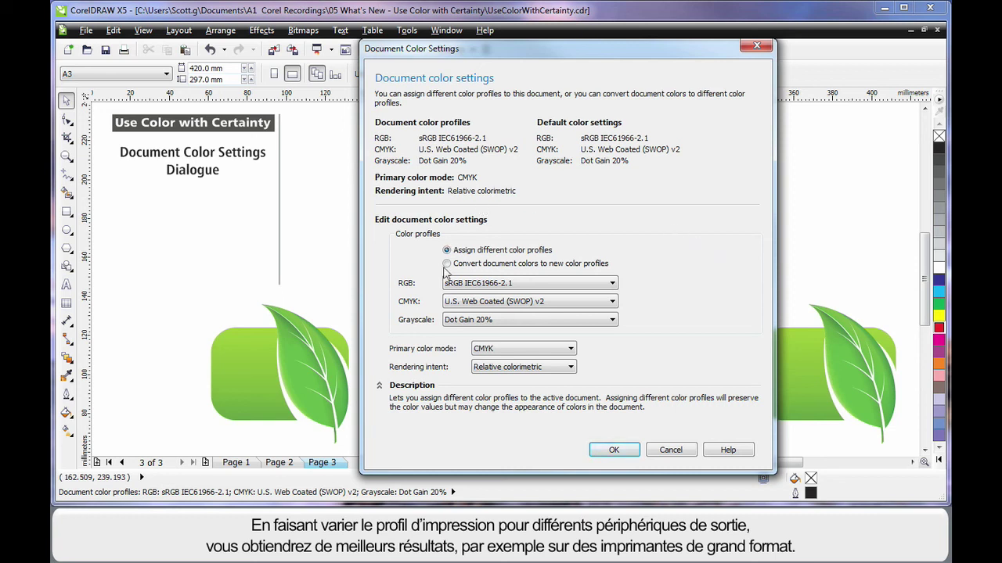
pyautogui.moveTo(677, 352)
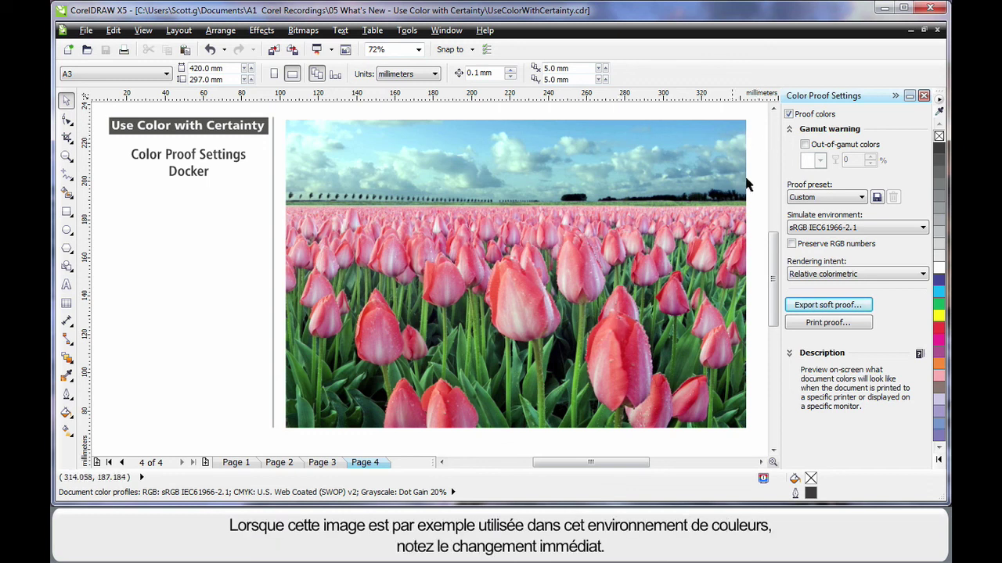
# Set the Color Proof simulate environment to Japan Color 2002 Newspaper
pyautogui.click(887, 228)
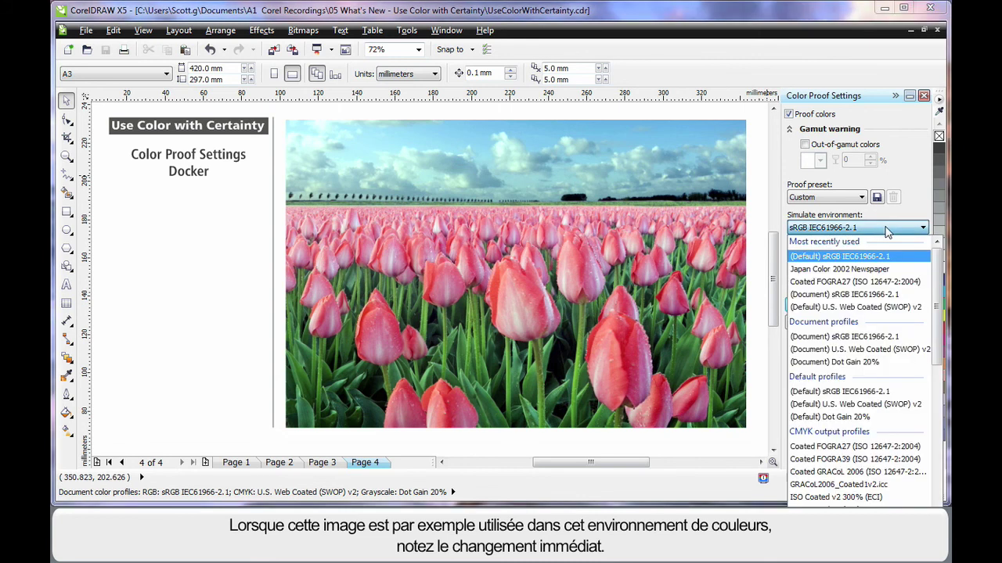
pyautogui.click(887, 270)
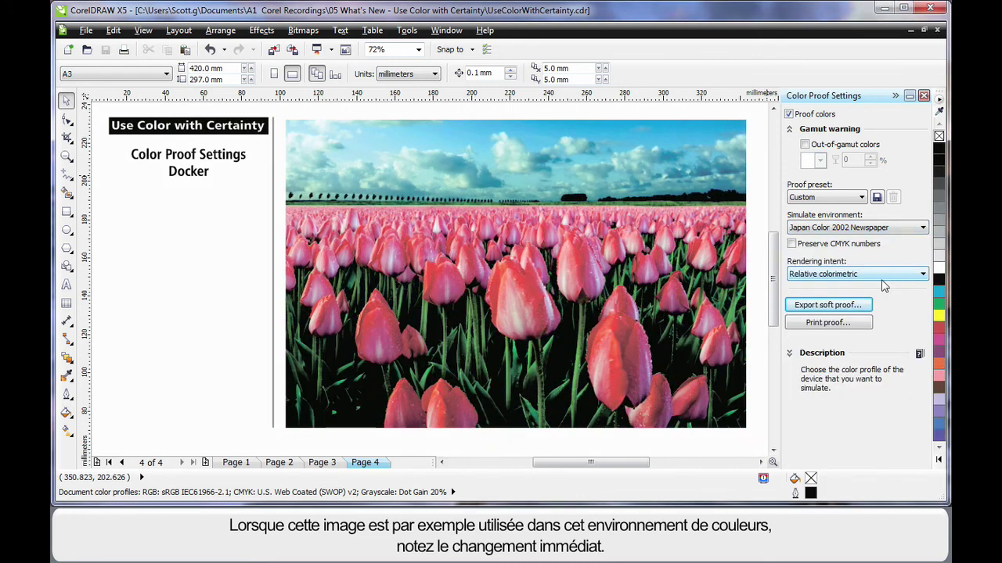
# Flag out-of-gamut colours, simulate Coated FOGRA27 (ISO 12647-2:2004), then hide the gamut warning
pyautogui.click(804, 146)
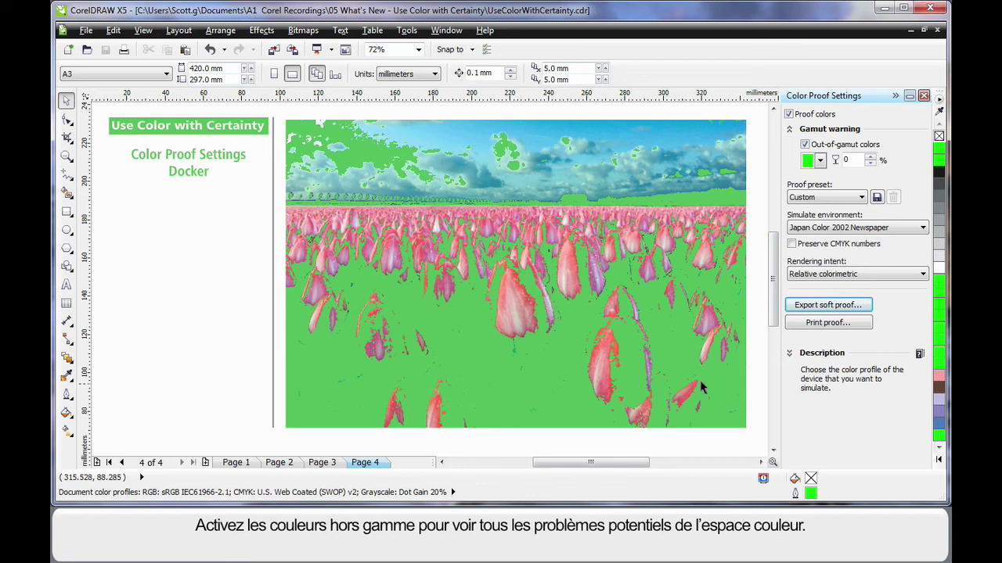
pyautogui.click(938, 459)
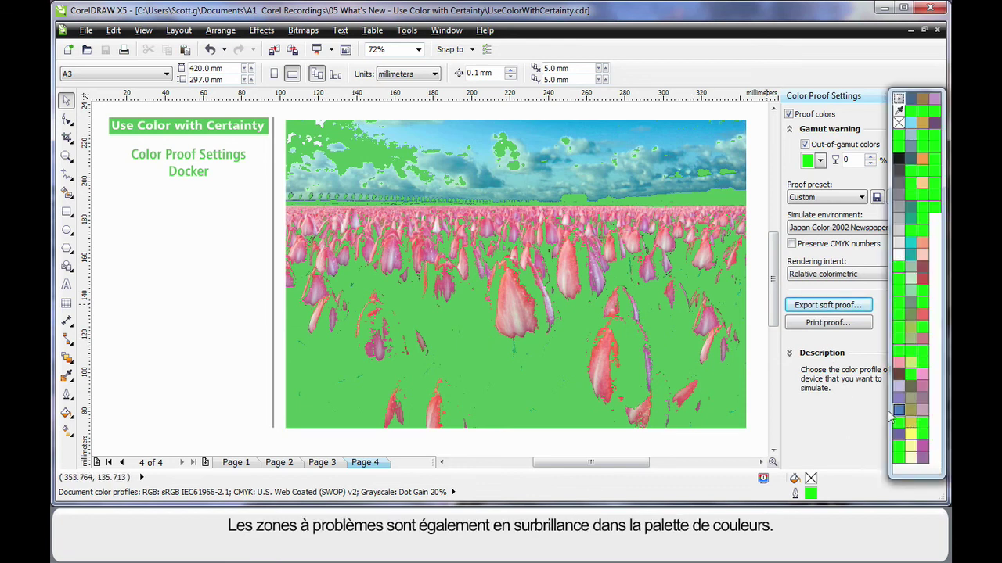
pyautogui.click(915, 228)
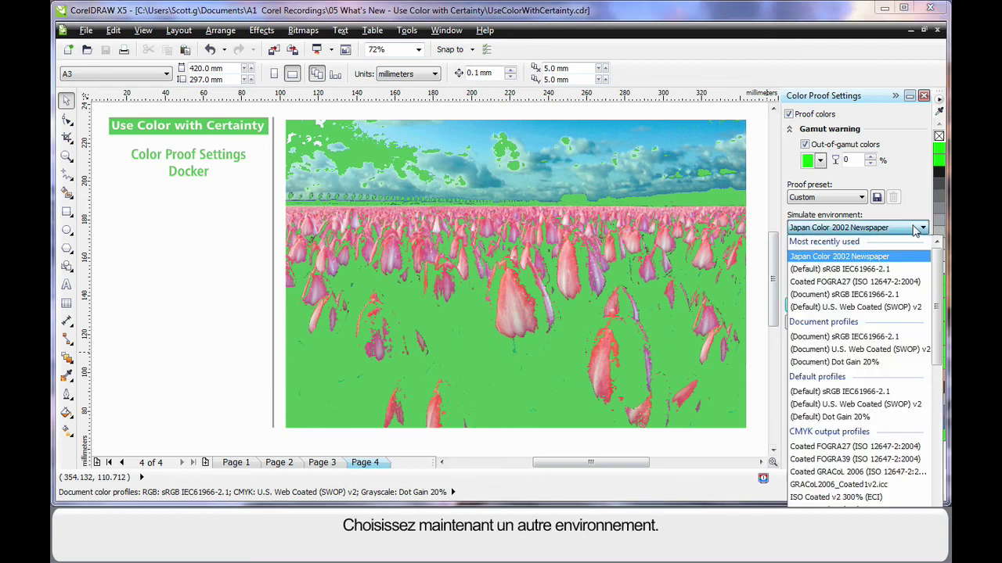
pyautogui.click(866, 285)
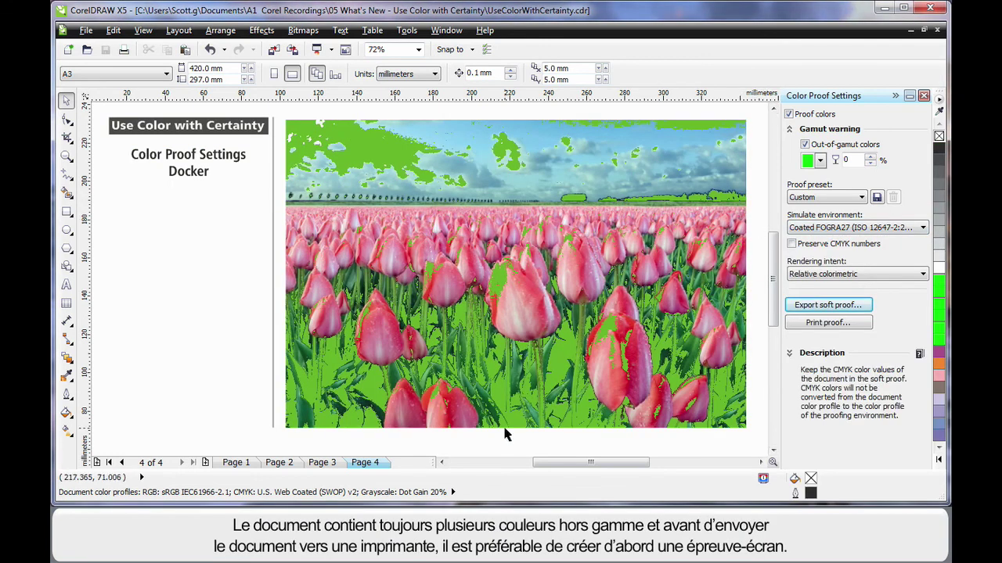
pyautogui.click(805, 146)
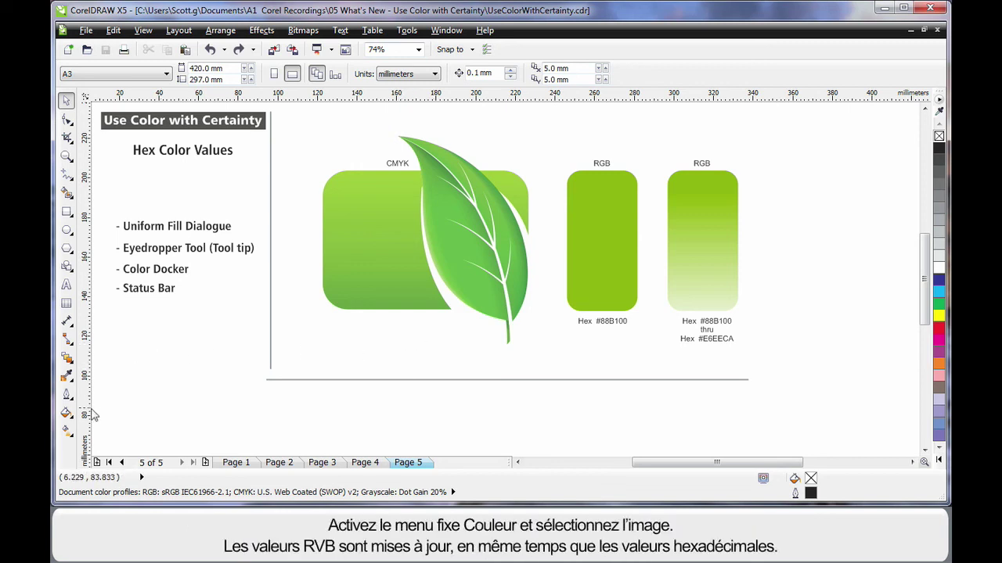
# Fill the green RGB rectangle with hex #88B1EF from the Color docker, then deselect it
pyautogui.click(66, 413)
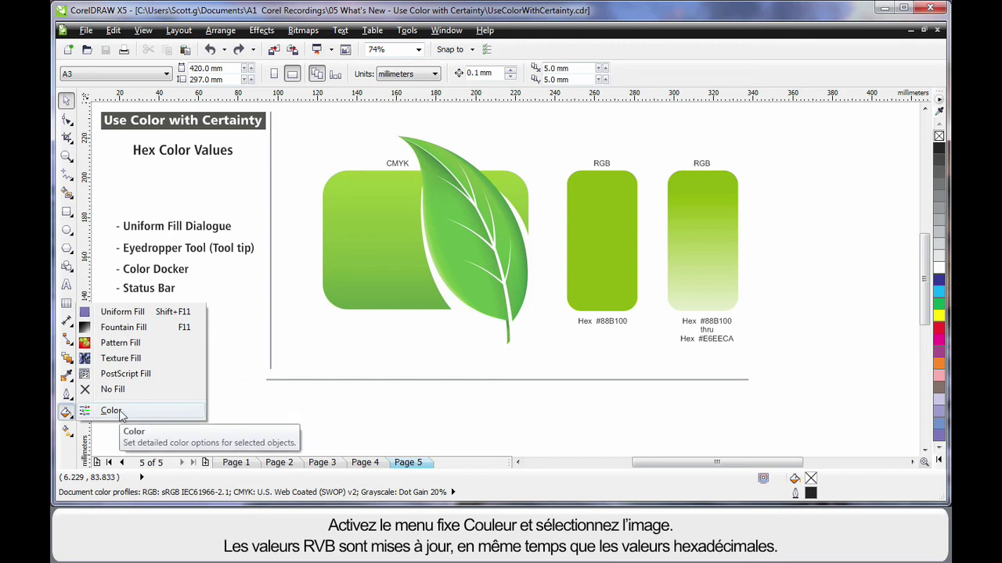
pyautogui.click(98, 413)
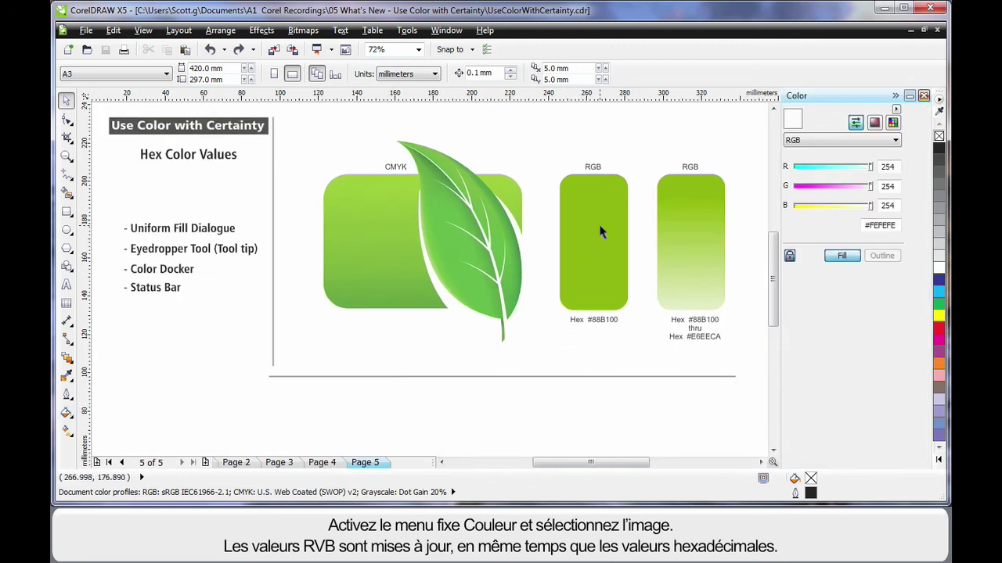
pyautogui.click(600, 232)
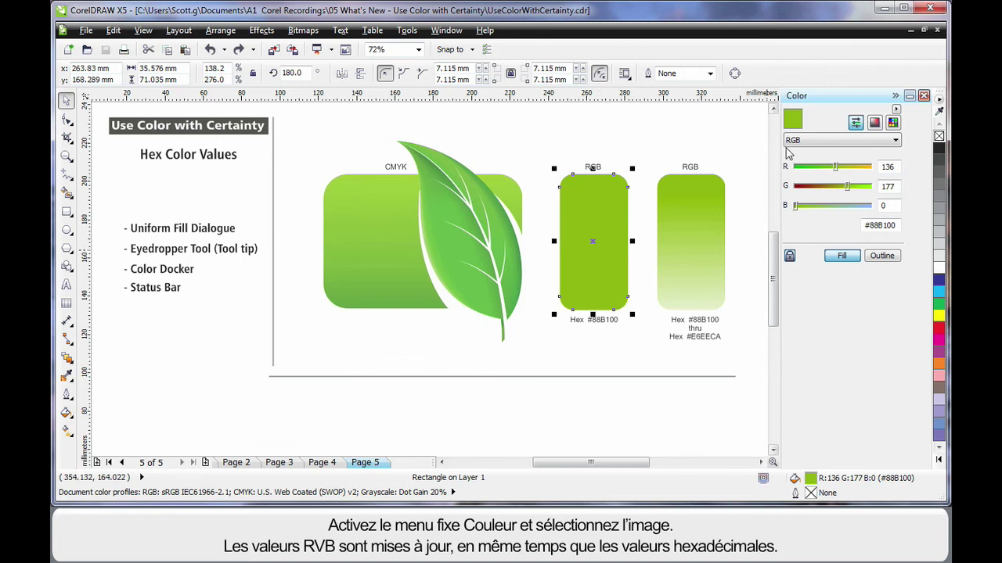
pyautogui.click(901, 225)
pyautogui.press('BackSpace')
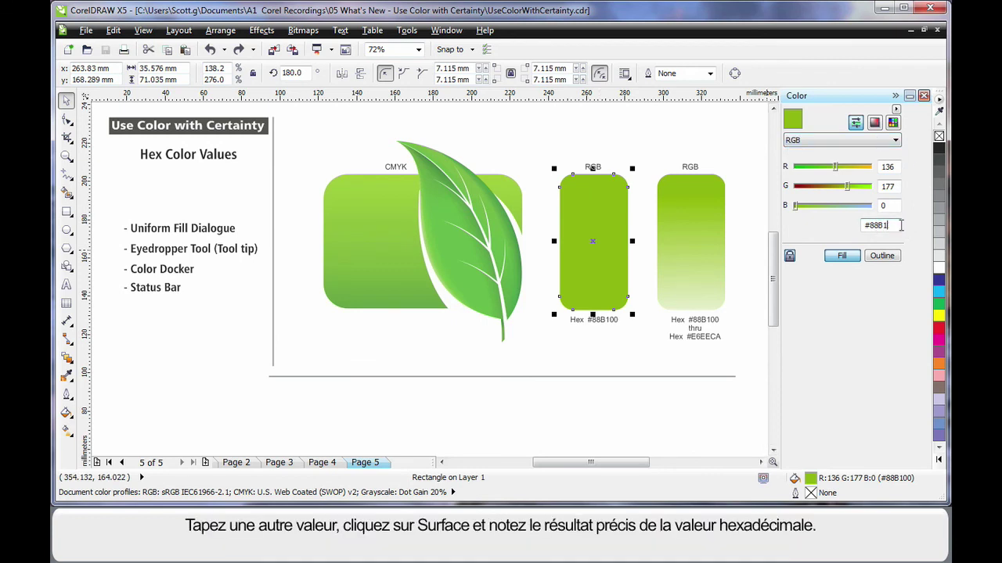
pyautogui.click(842, 256)
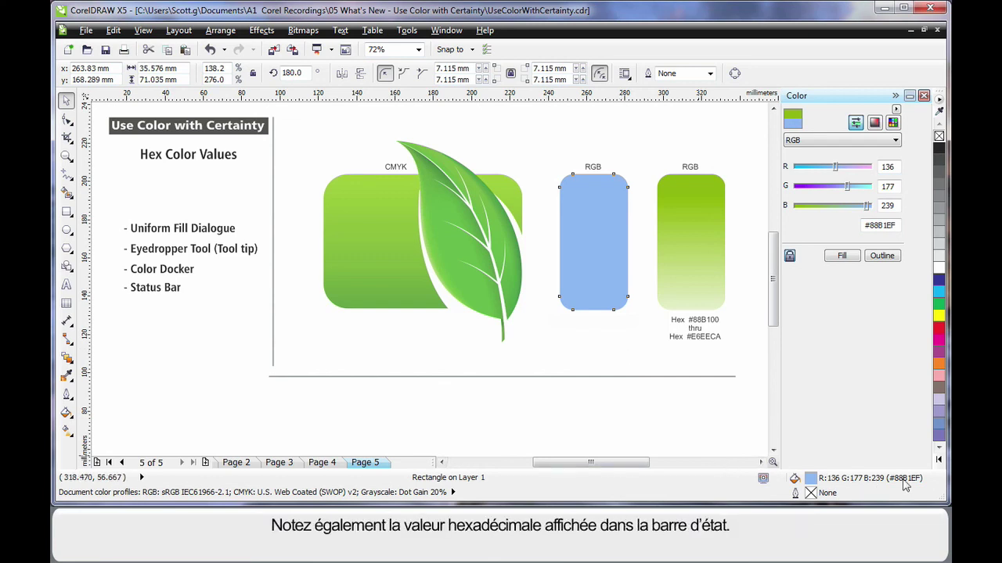
pyautogui.click(603, 352)
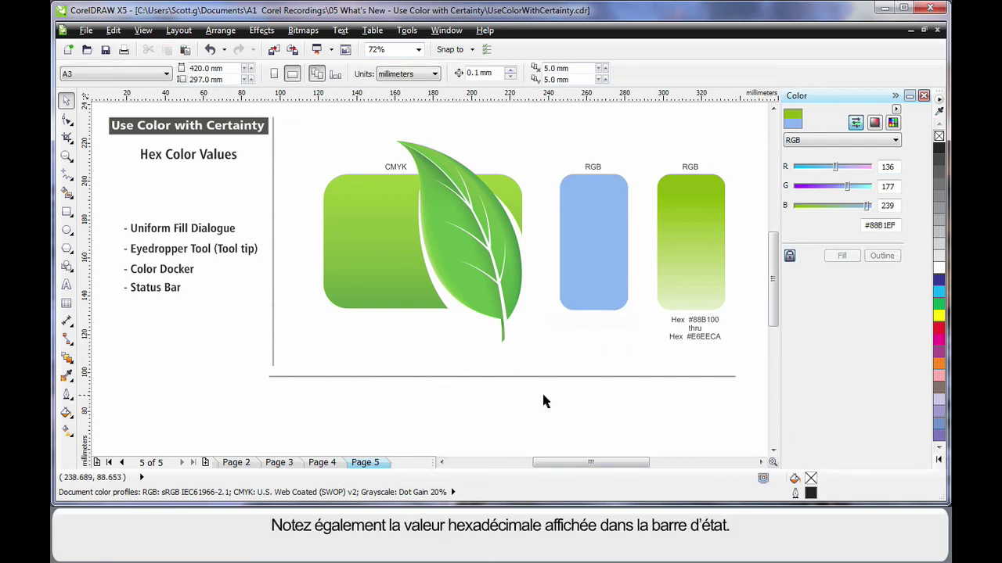
pyautogui.click(68, 375)
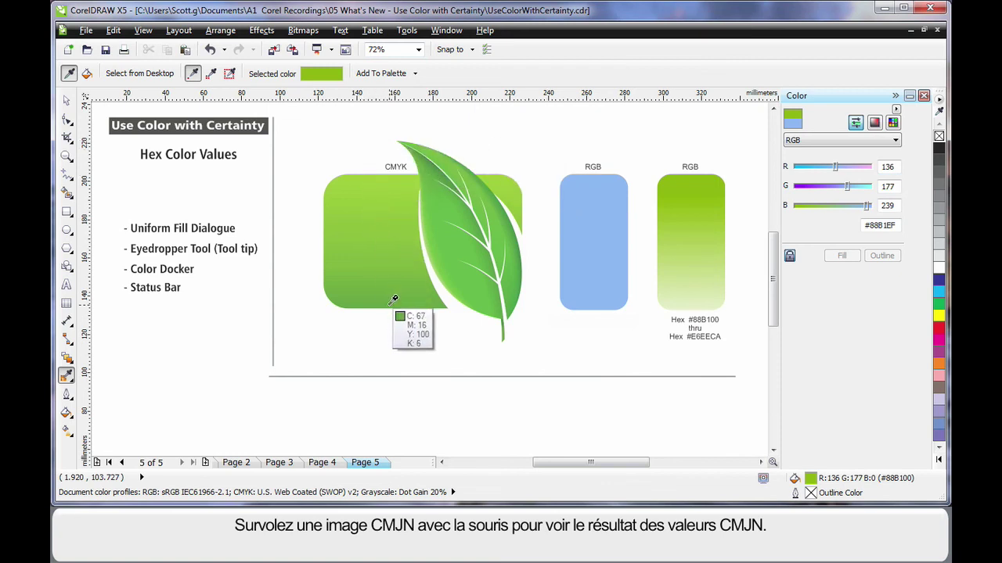
pyautogui.press('space')
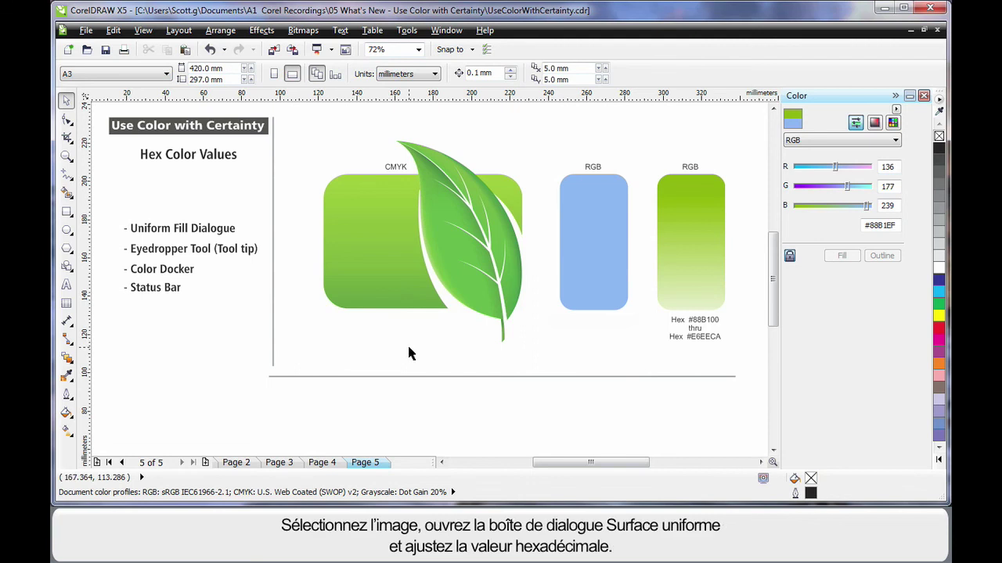
pyautogui.click(577, 247)
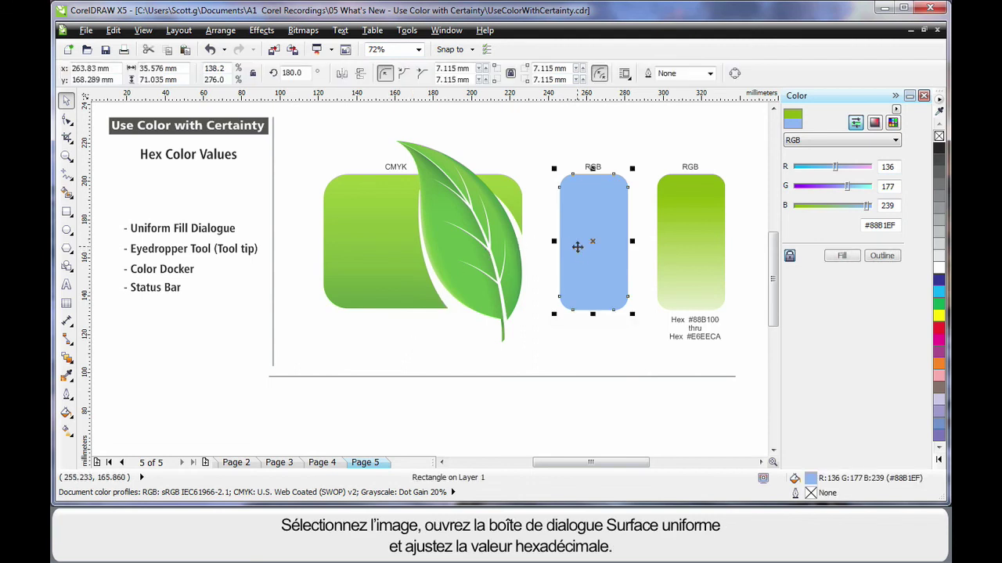
# Check the blue rectangle's Uniform Fill hex value, cancel without changes, and deselect
pyautogui.click(70, 415)
pyautogui.click(138, 312)
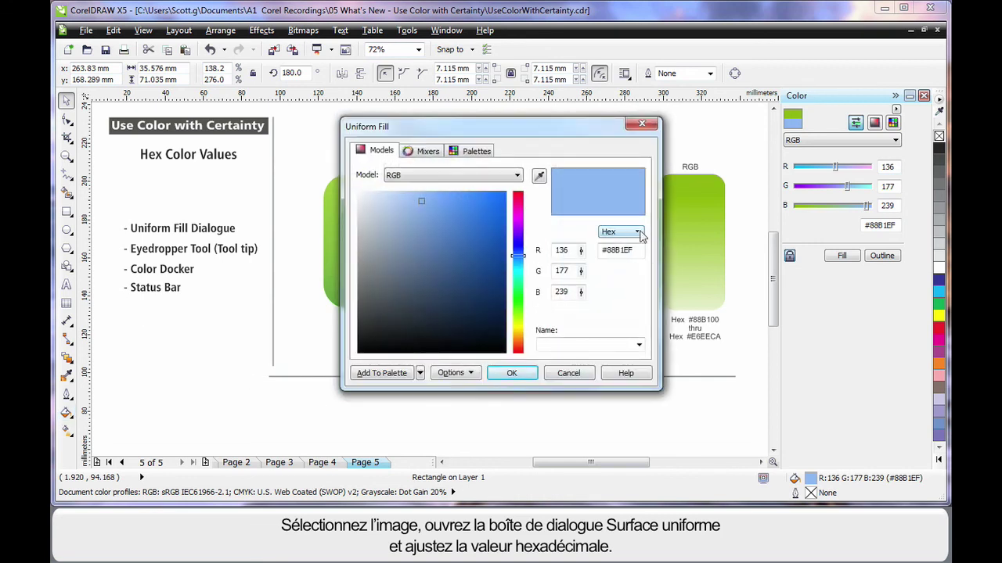
pyautogui.click(568, 373)
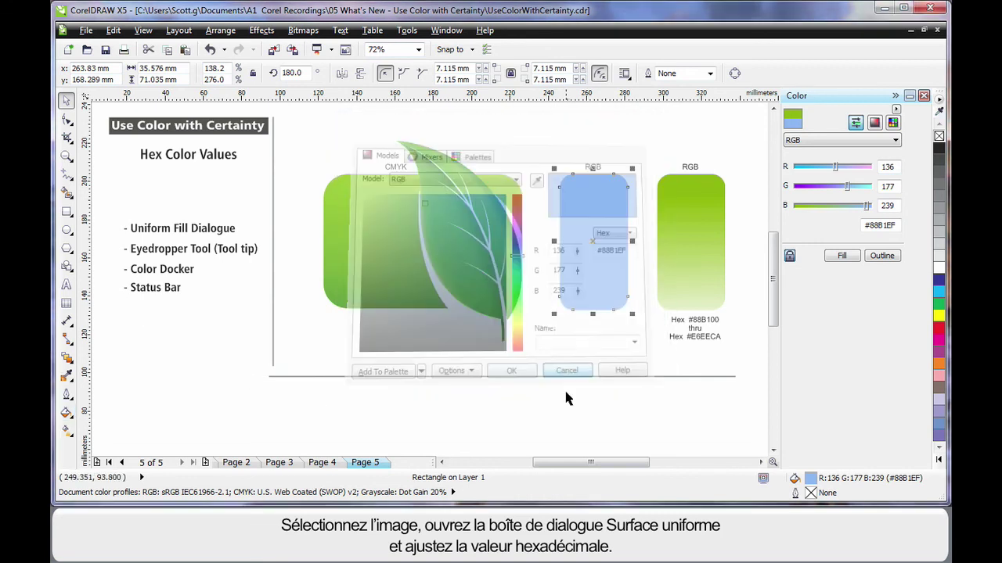
pyautogui.click(564, 431)
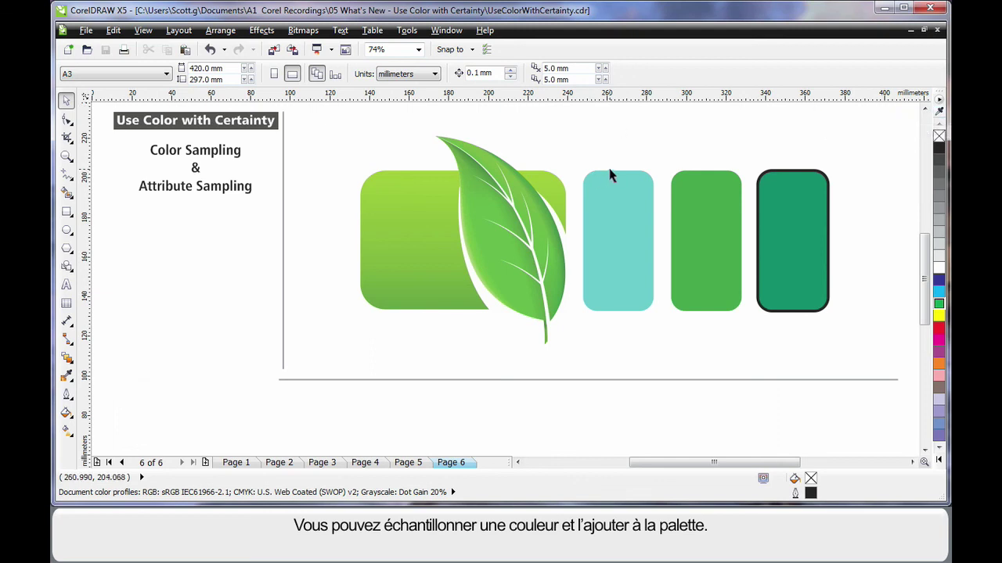
# Eyedrop the leaf's green (C64 M15 Y100 K5) into the turquoise rectangle's Uniform Fill
pyautogui.click(642, 237)
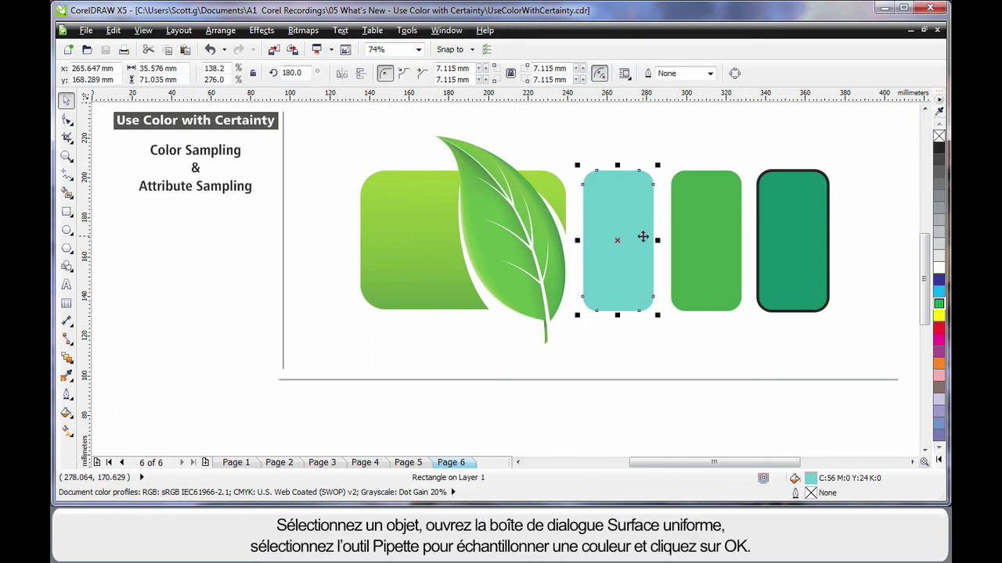
pyautogui.click(72, 418)
pyautogui.click(137, 313)
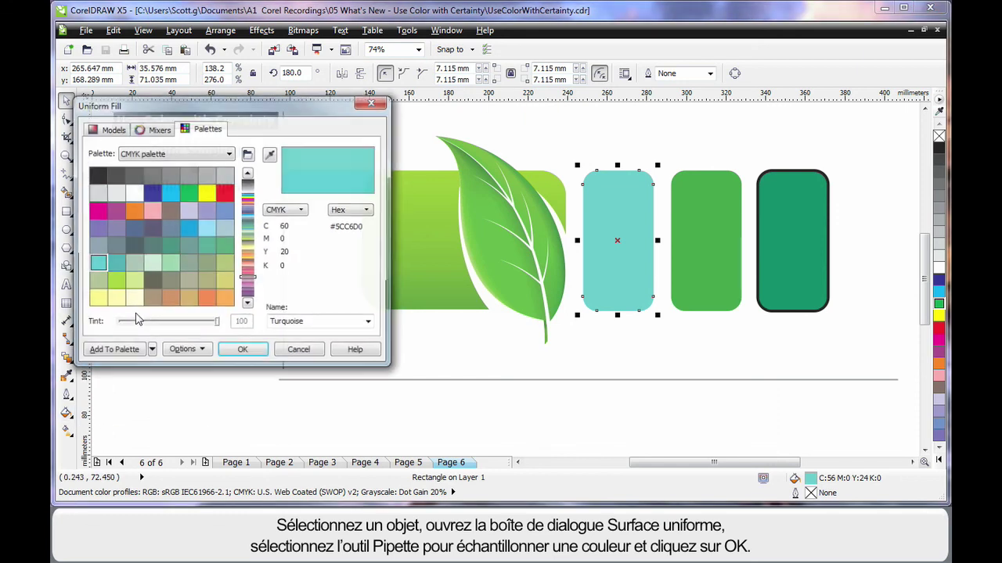
pyautogui.click(271, 155)
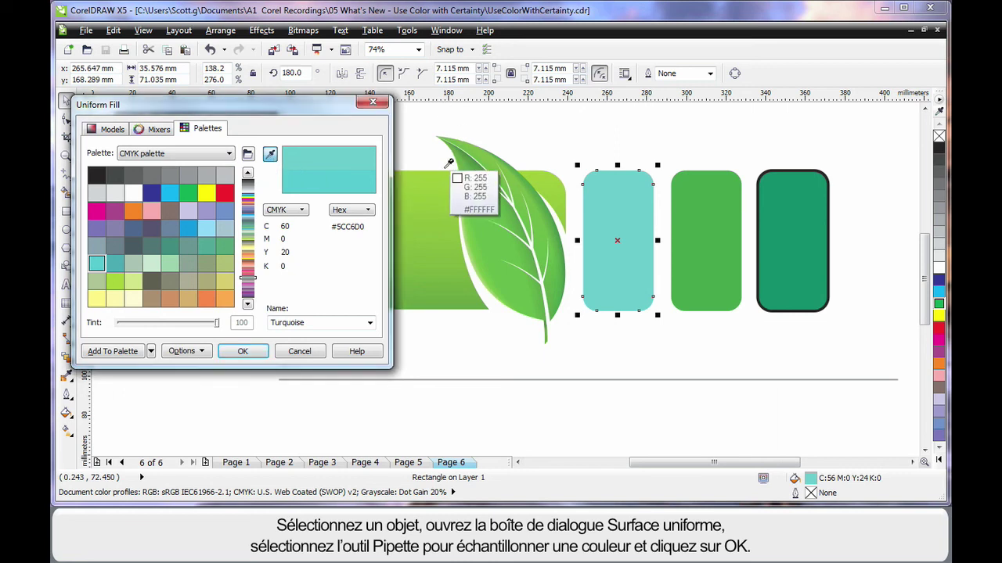
pyautogui.click(458, 292)
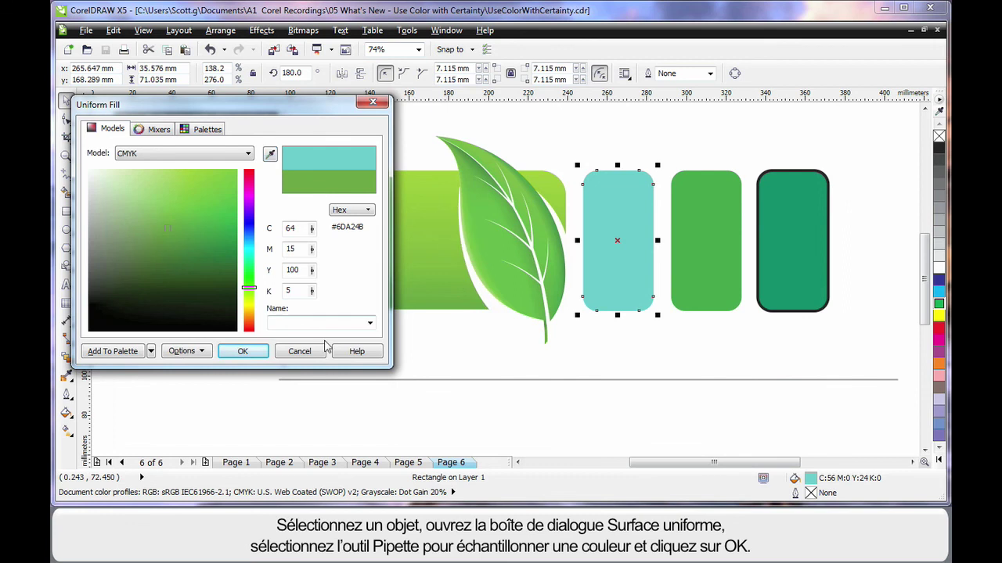
pyautogui.click(242, 351)
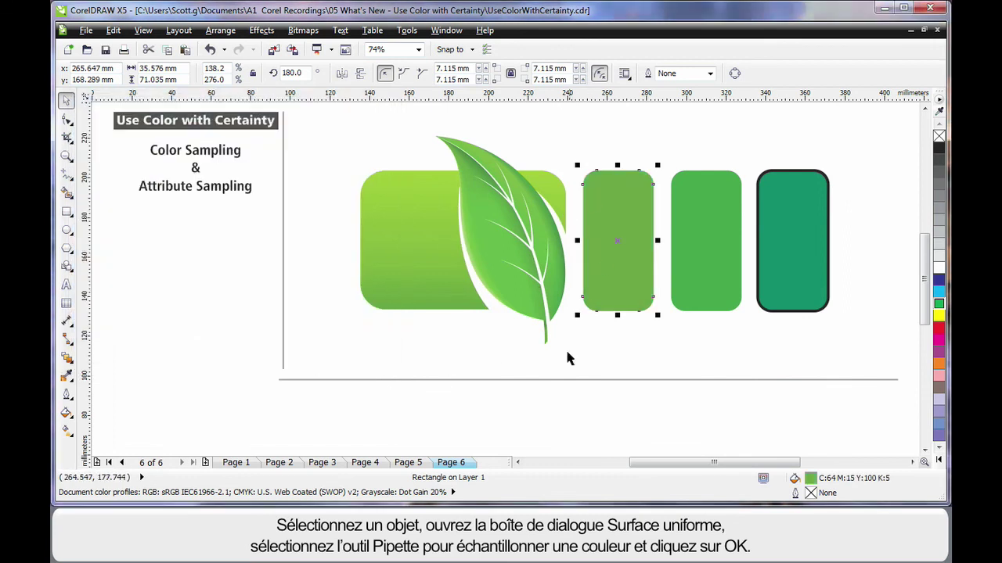
pyautogui.click(553, 375)
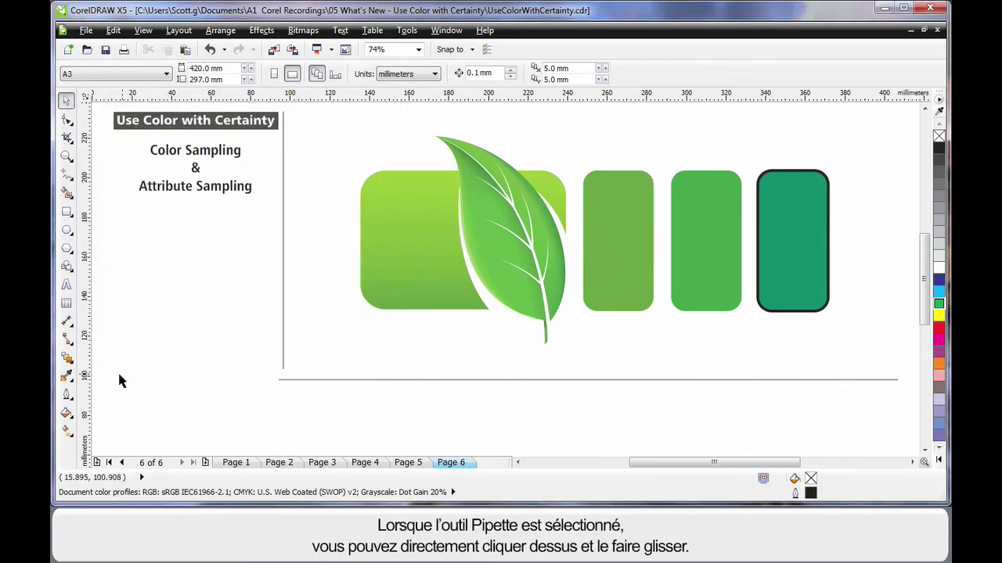
# Sample the large rectangle's light green with the Color Eyedropper and apply it to the third rectangle
pyautogui.click(67, 374)
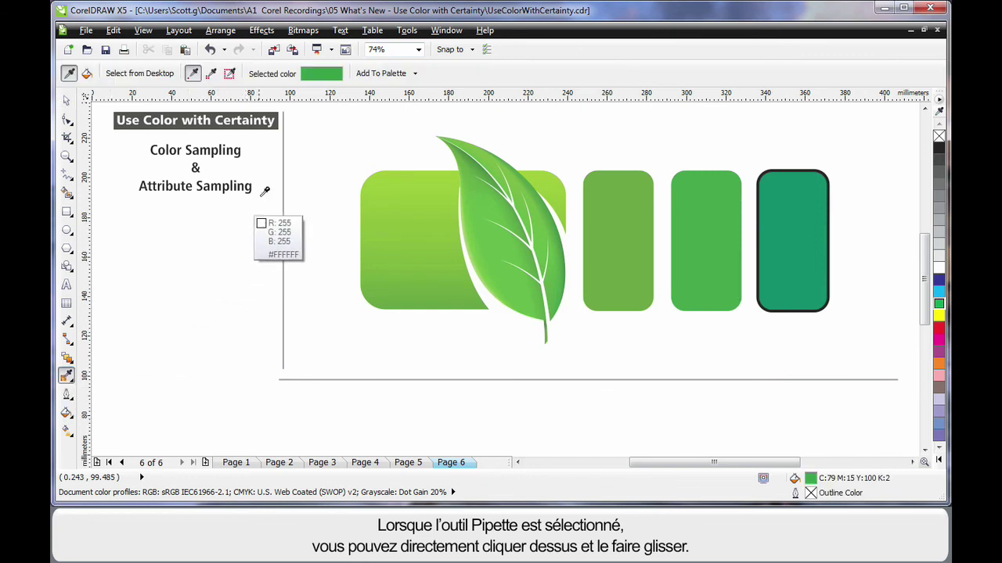
pyautogui.click(443, 178)
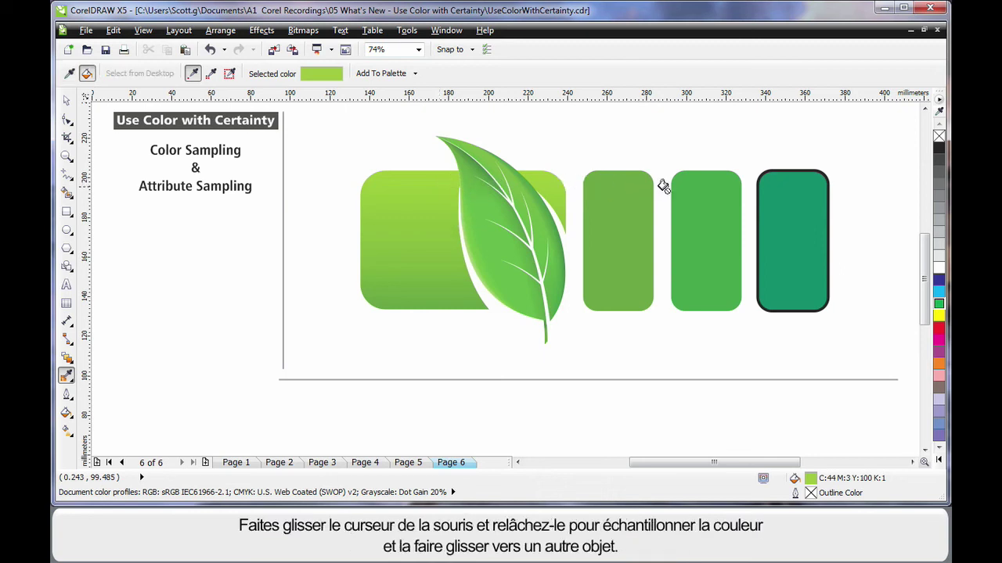
pyautogui.click(695, 184)
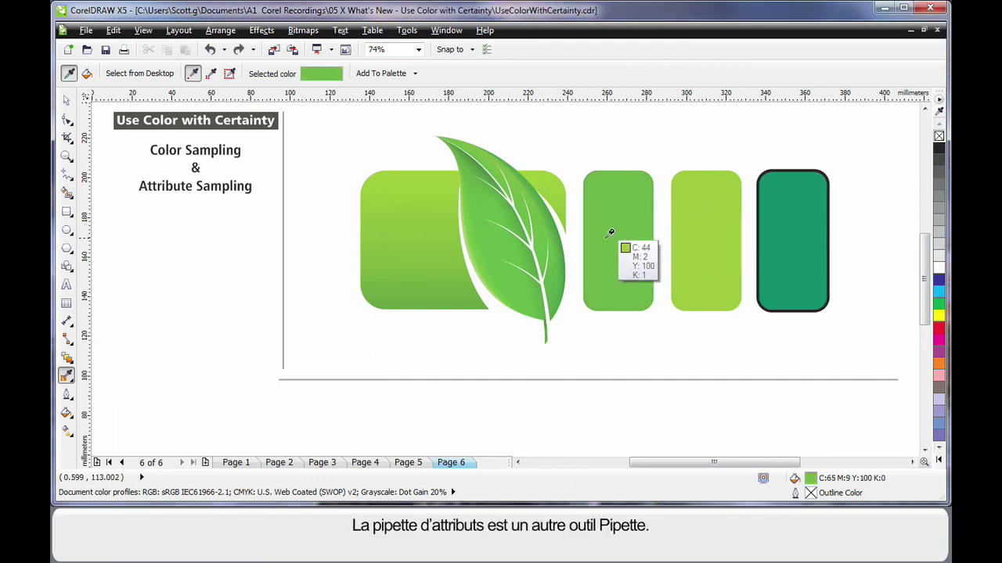
# Switch to the Attributes Eyedropper, set to sample only Outline and Fill properties
pyautogui.click(68, 376)
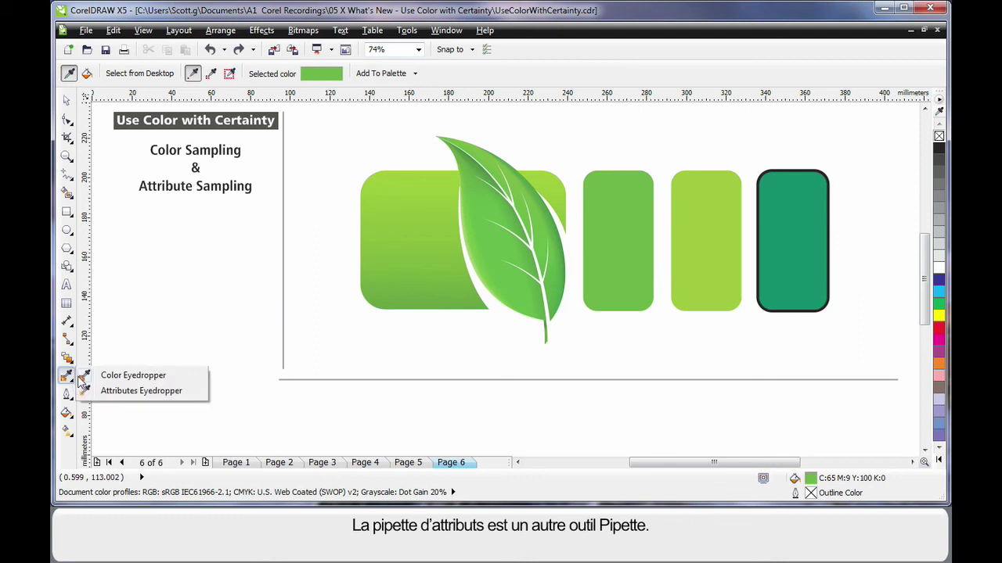
pyautogui.click(166, 396)
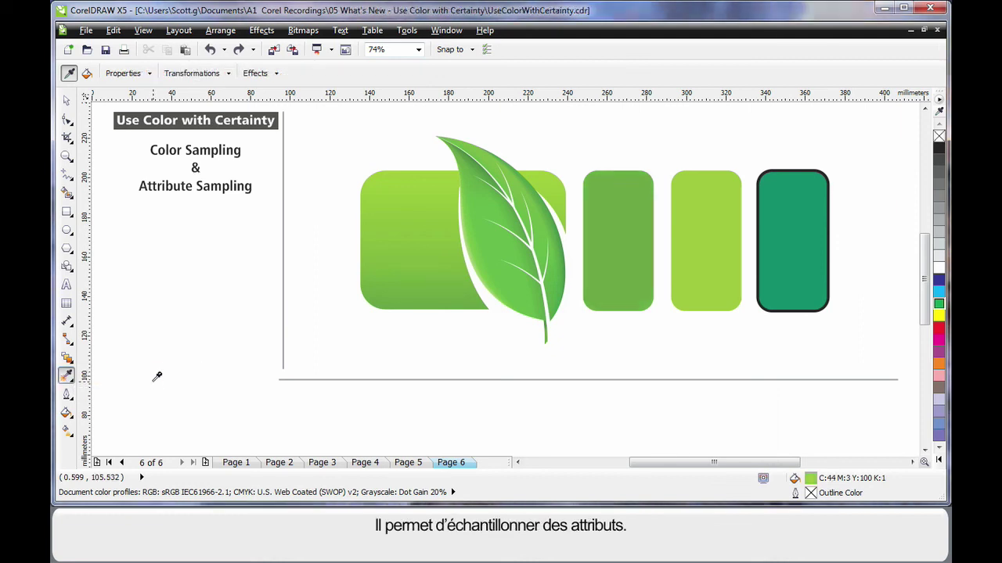
pyautogui.click(149, 73)
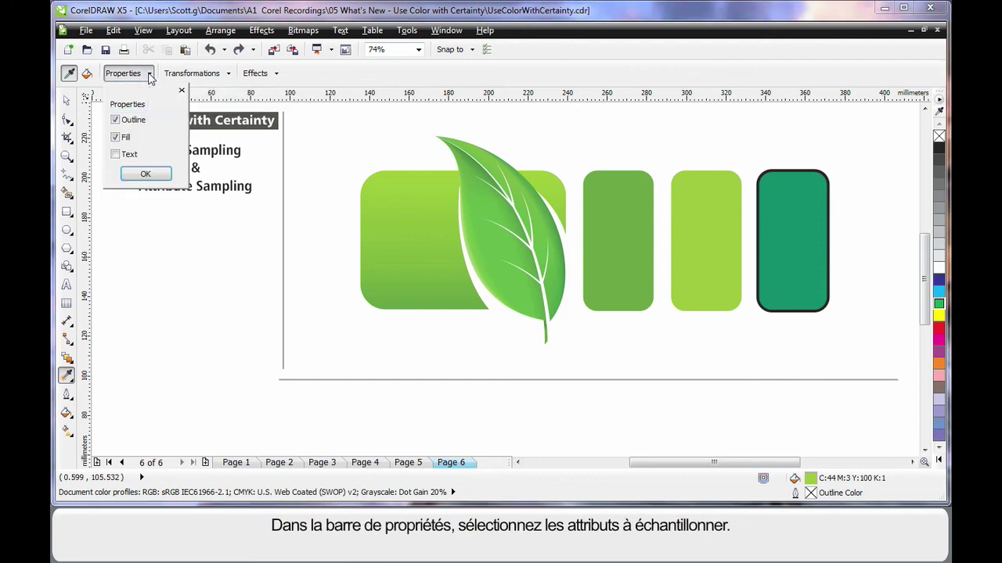
pyautogui.click(228, 73)
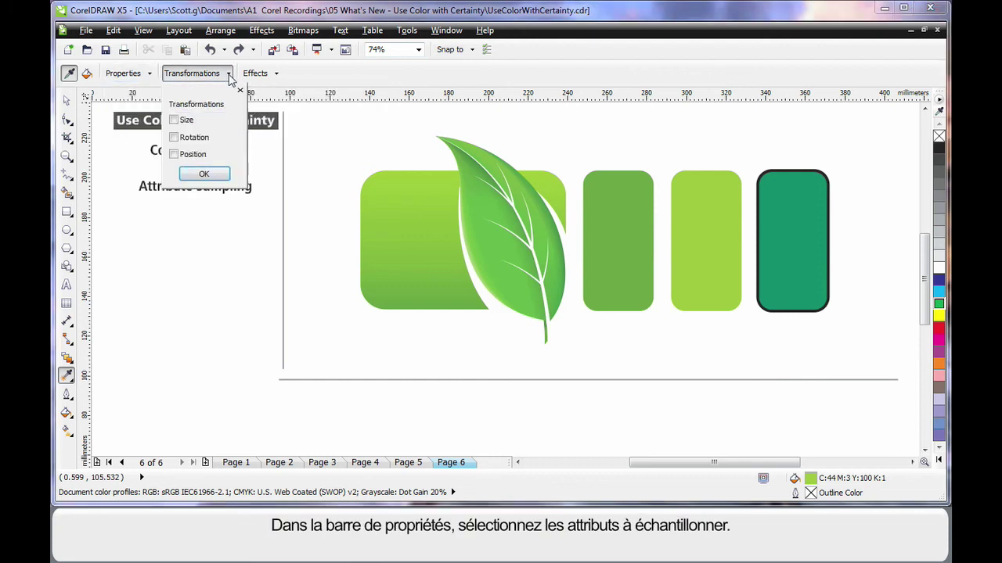
pyautogui.click(274, 74)
pyautogui.click(149, 73)
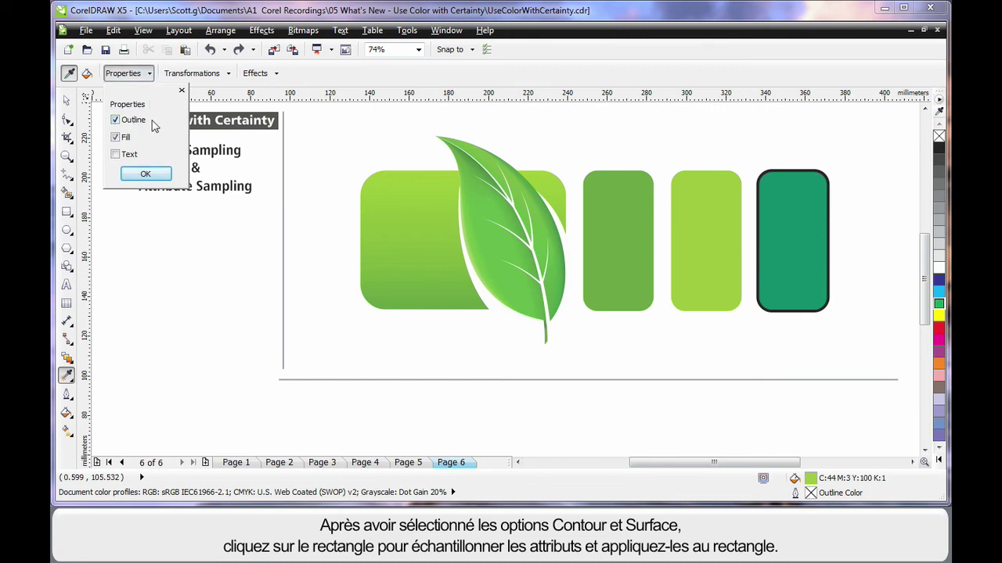
pyautogui.click(154, 177)
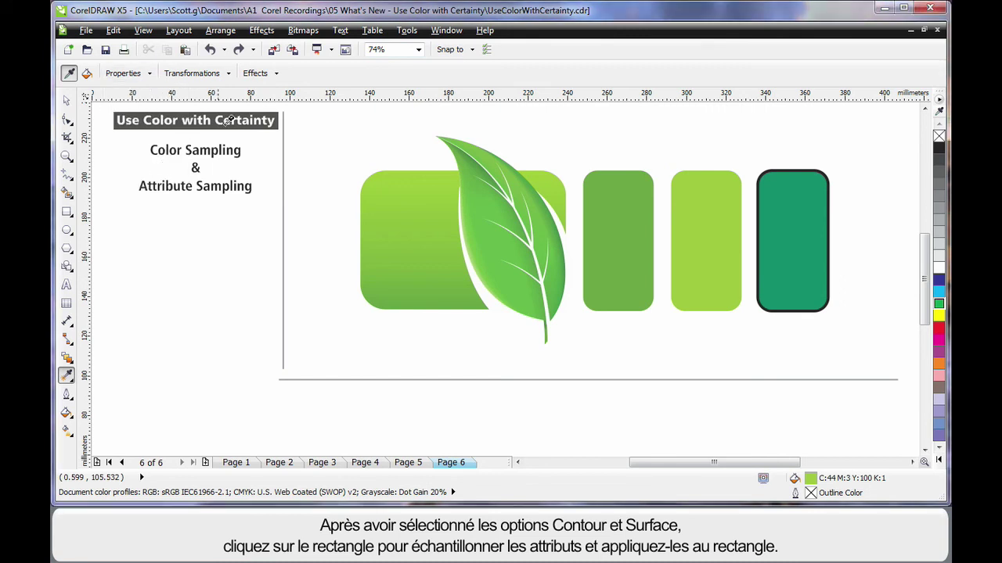
# Copy the large rectangle's green gradient fill and outline onto the far-right rectangle, then deselect
pyautogui.click(406, 206)
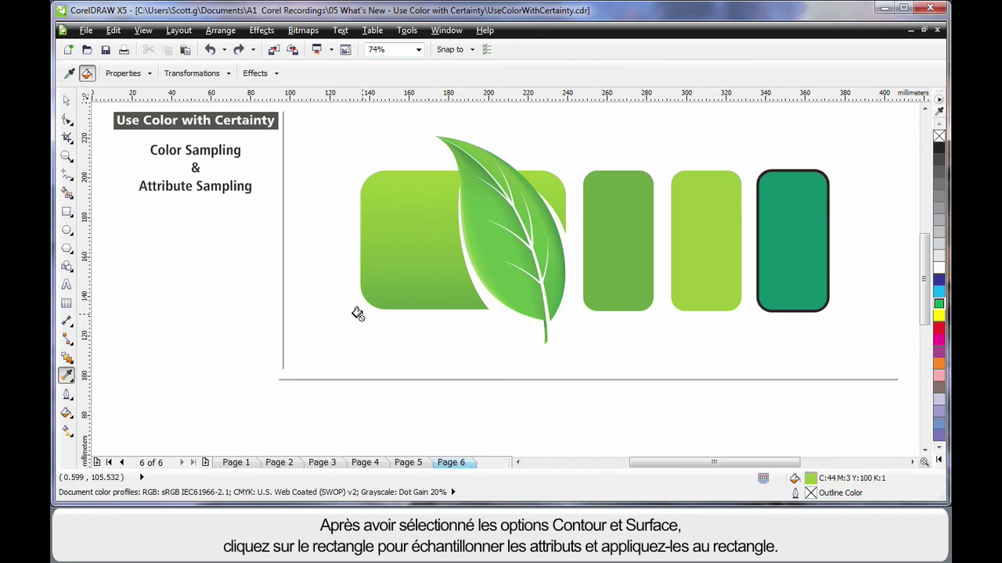
pyautogui.click(781, 202)
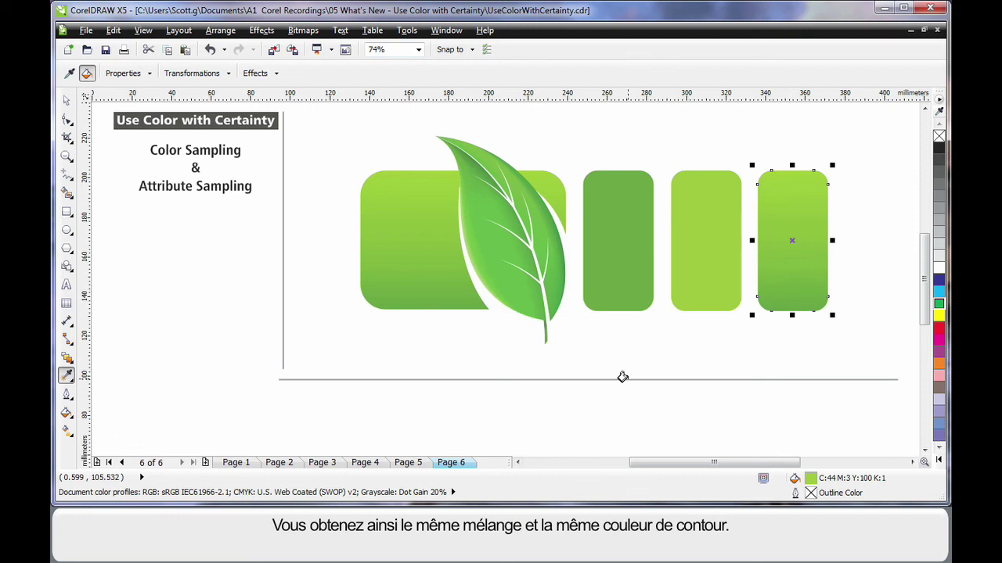
pyautogui.press('space')
pyautogui.click(748, 352)
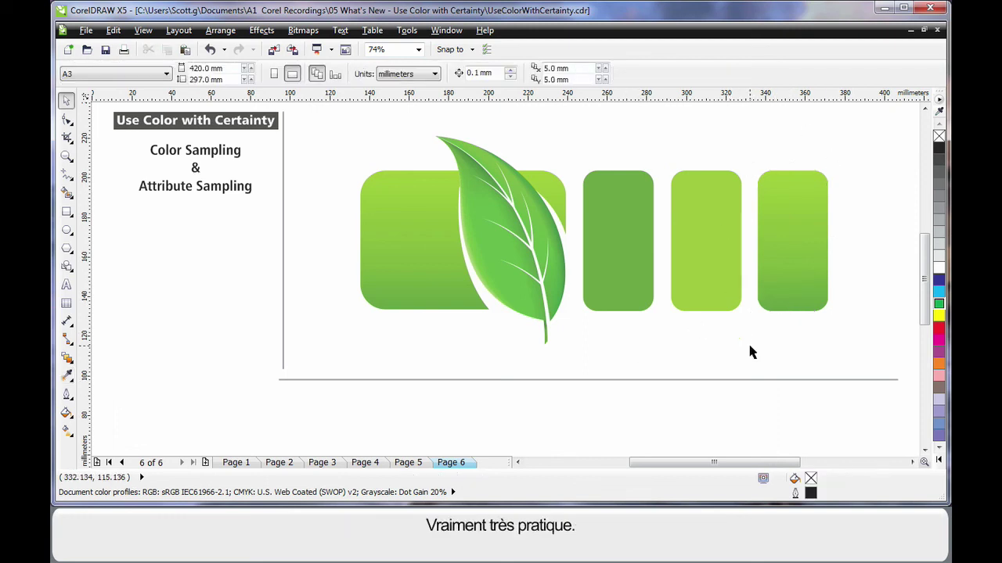